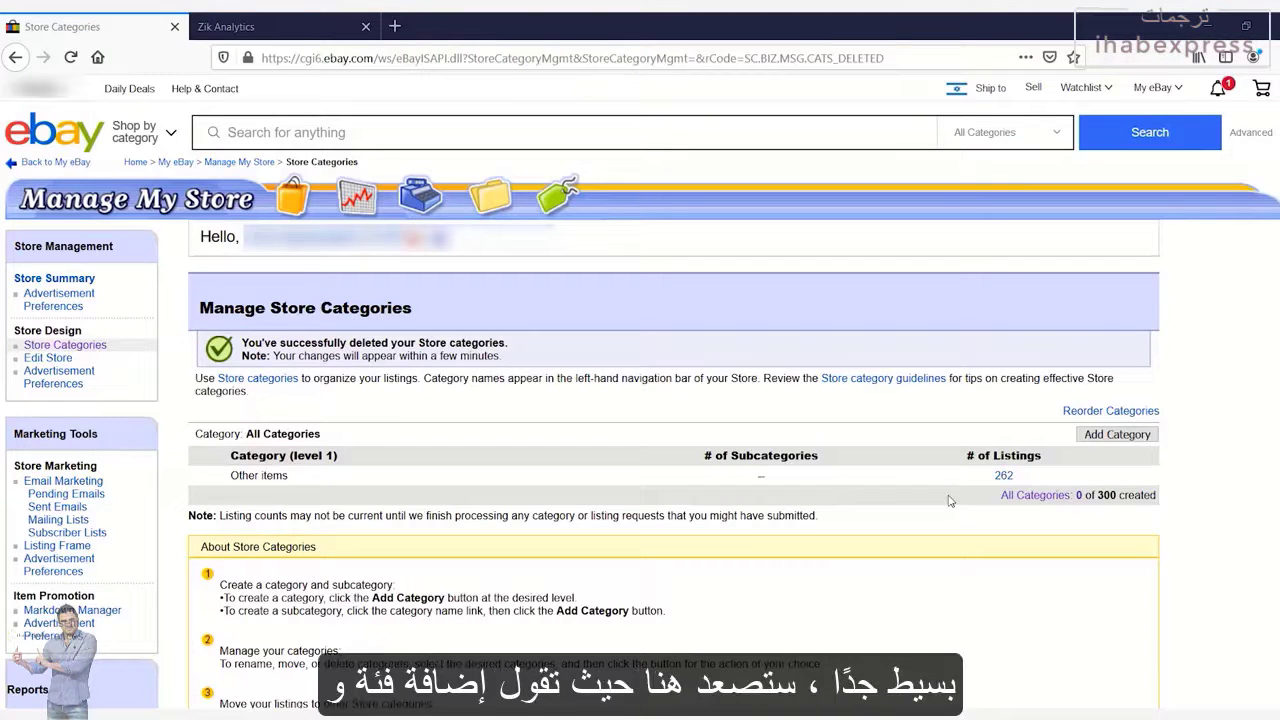
# - Start adding a store category, then switch to Zik Analytics and search its title builder for "solar powered security lights"
pyautogui.click(1117, 444)
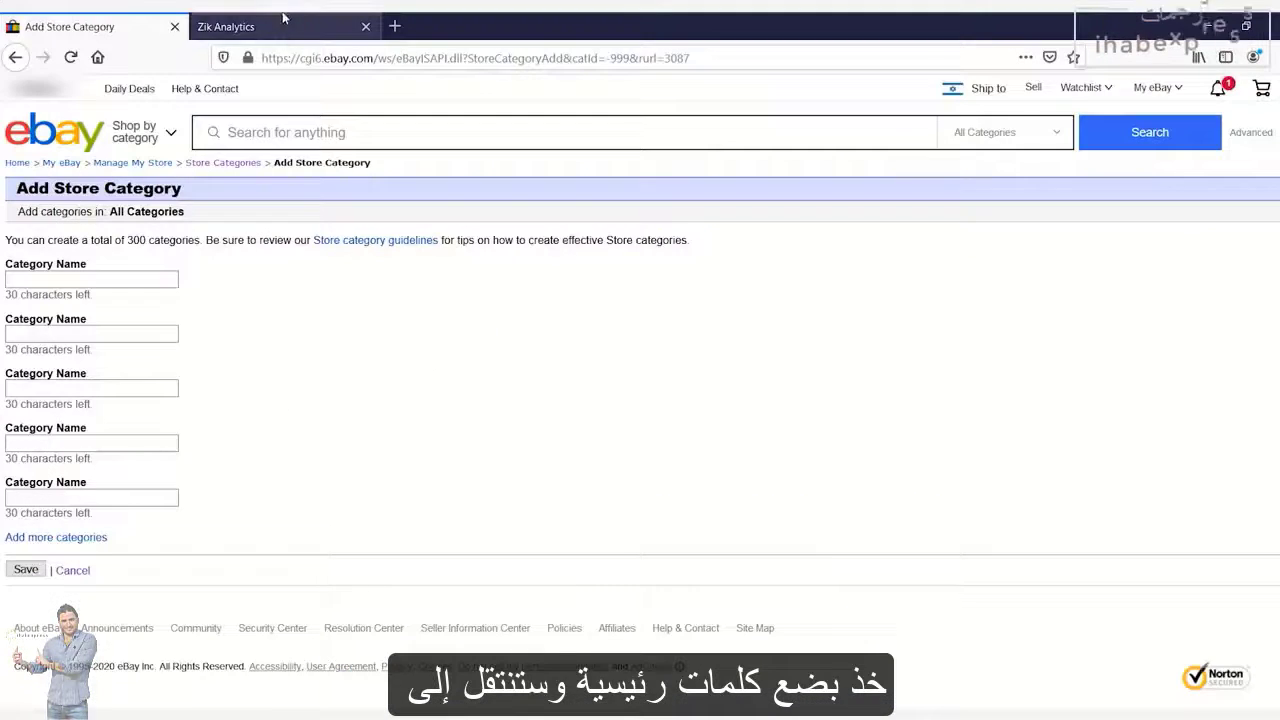
pyautogui.click(296, 28)
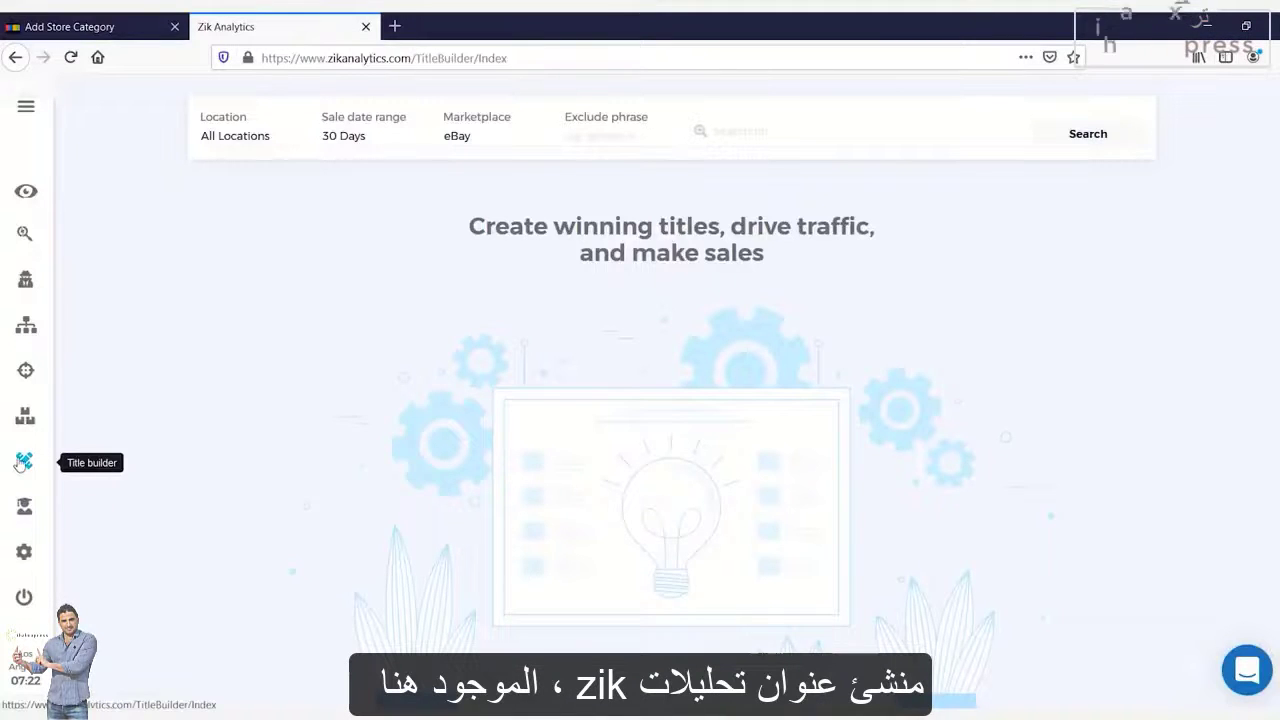
pyautogui.click(809, 131)
pyautogui.rightClick(810, 134)
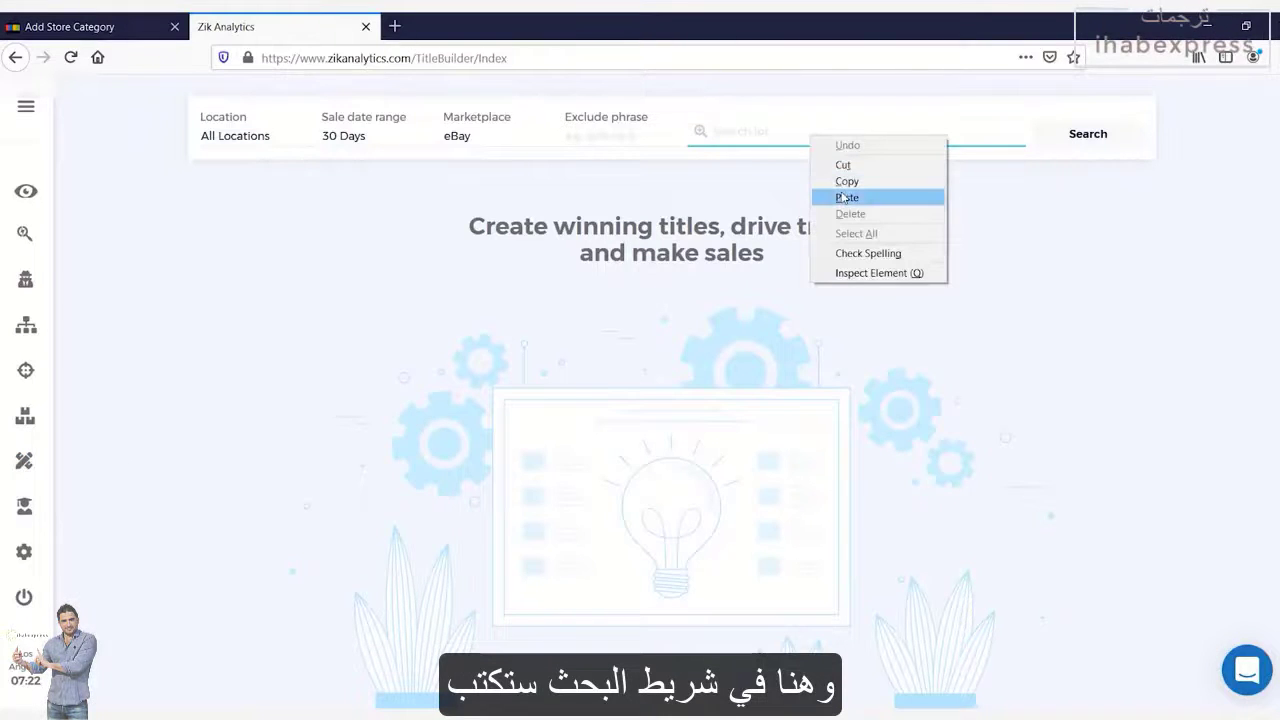
pyautogui.click(843, 197)
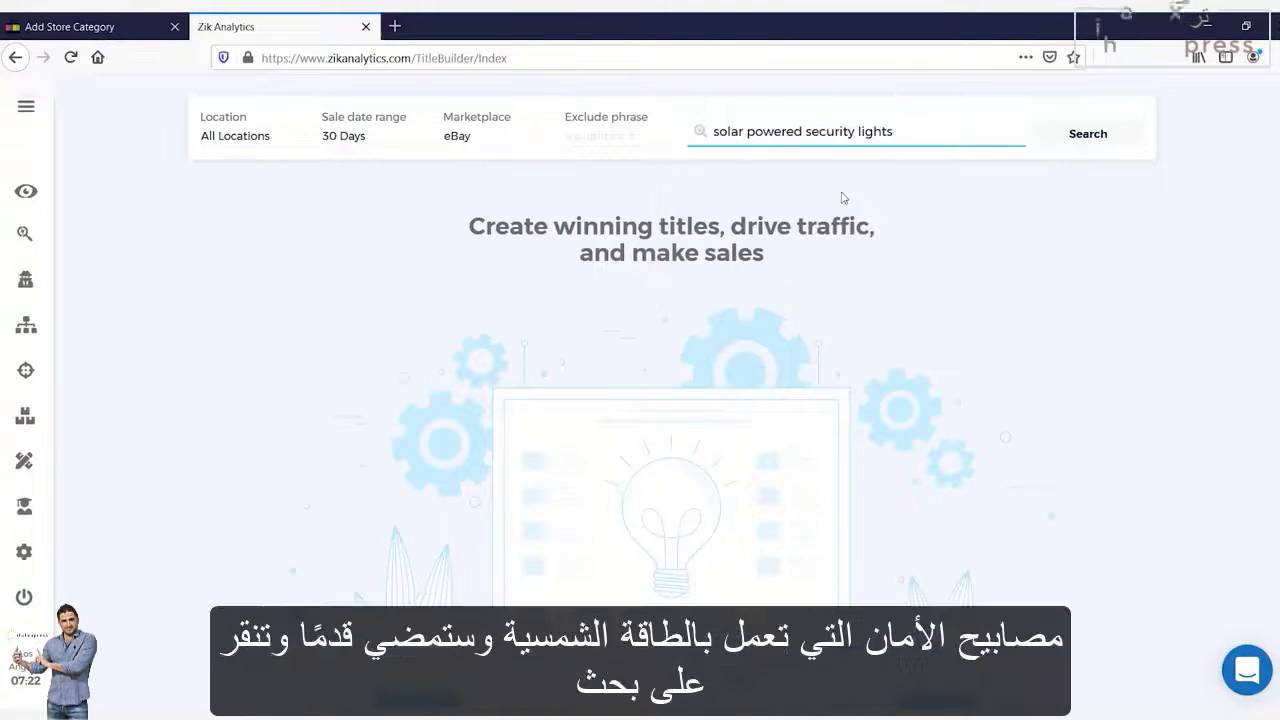
pyautogui.click(1095, 133)
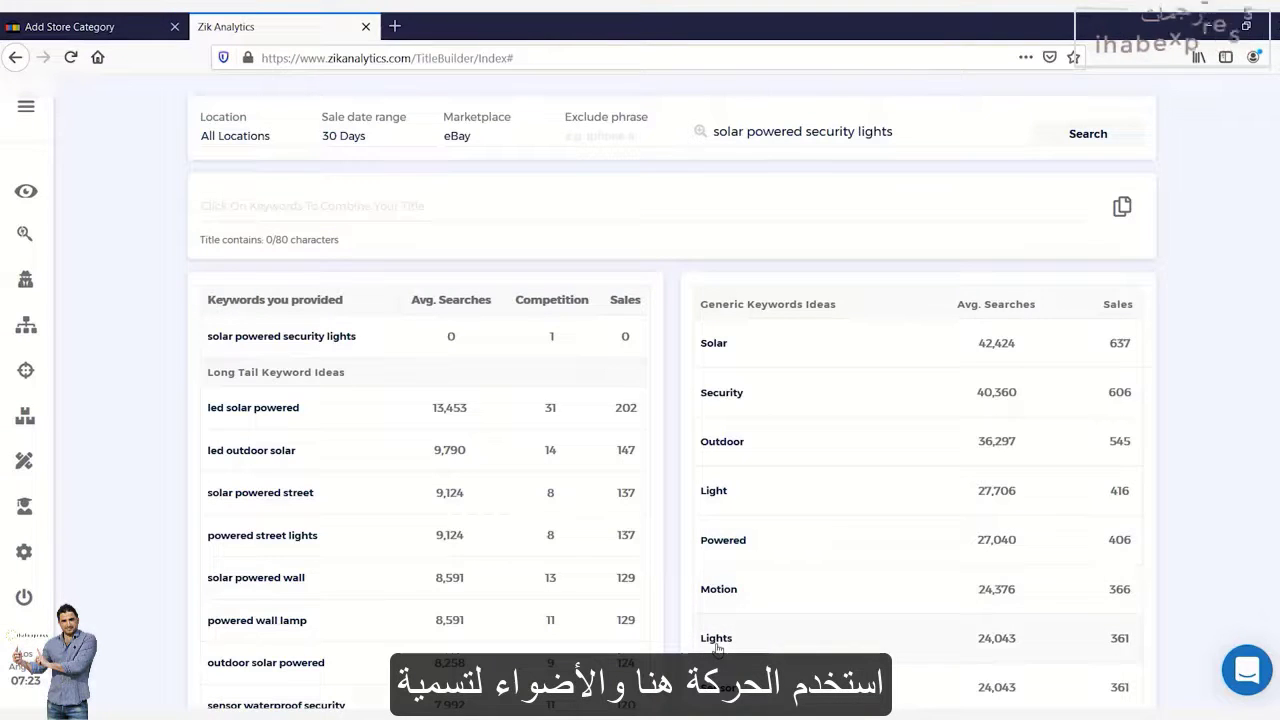
# - Return to the eBay store category form, name the first category "Motion Lights" and save it
pyautogui.click(90, 26)
pyautogui.click(122, 276)
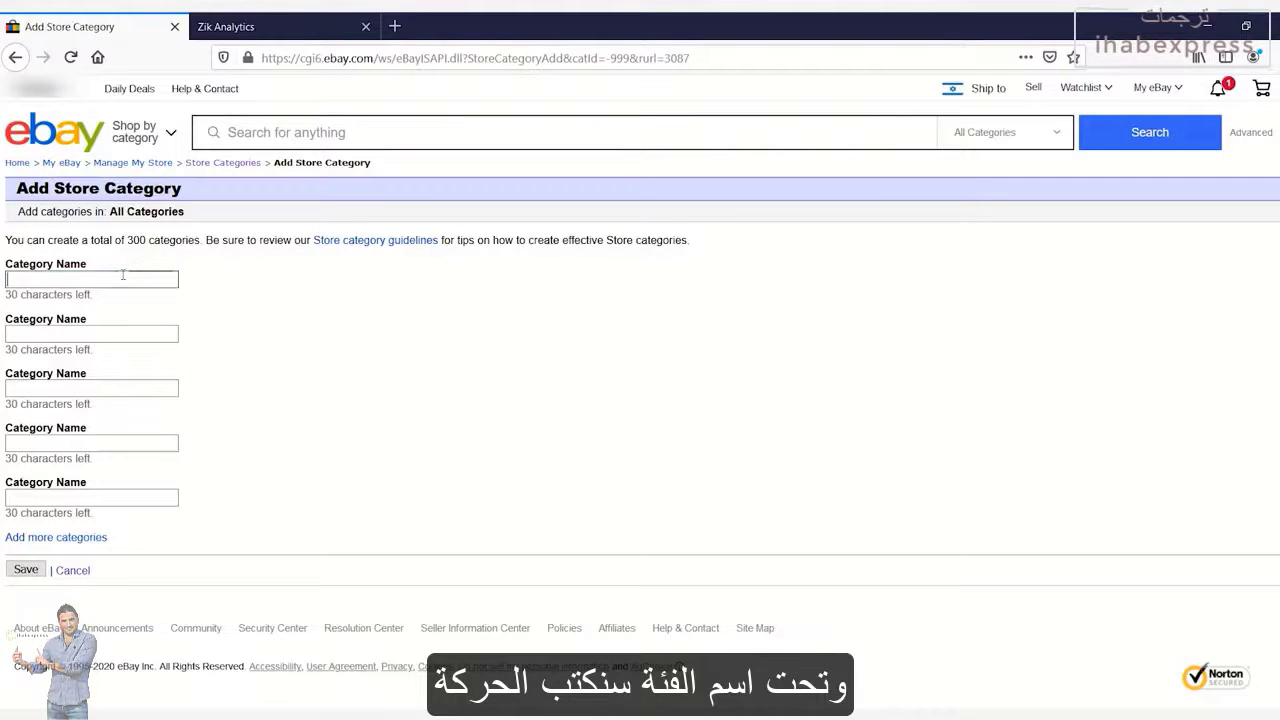
pyautogui.write('Motion')
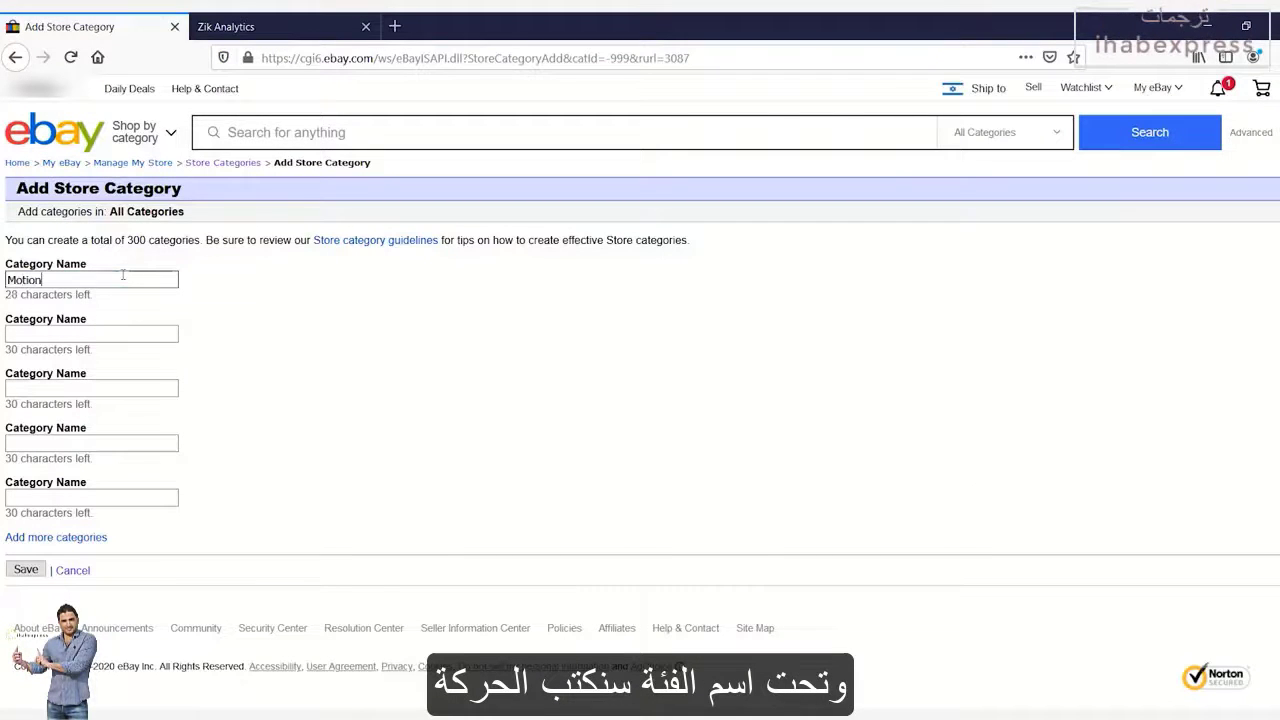
pyautogui.write(' Lights')
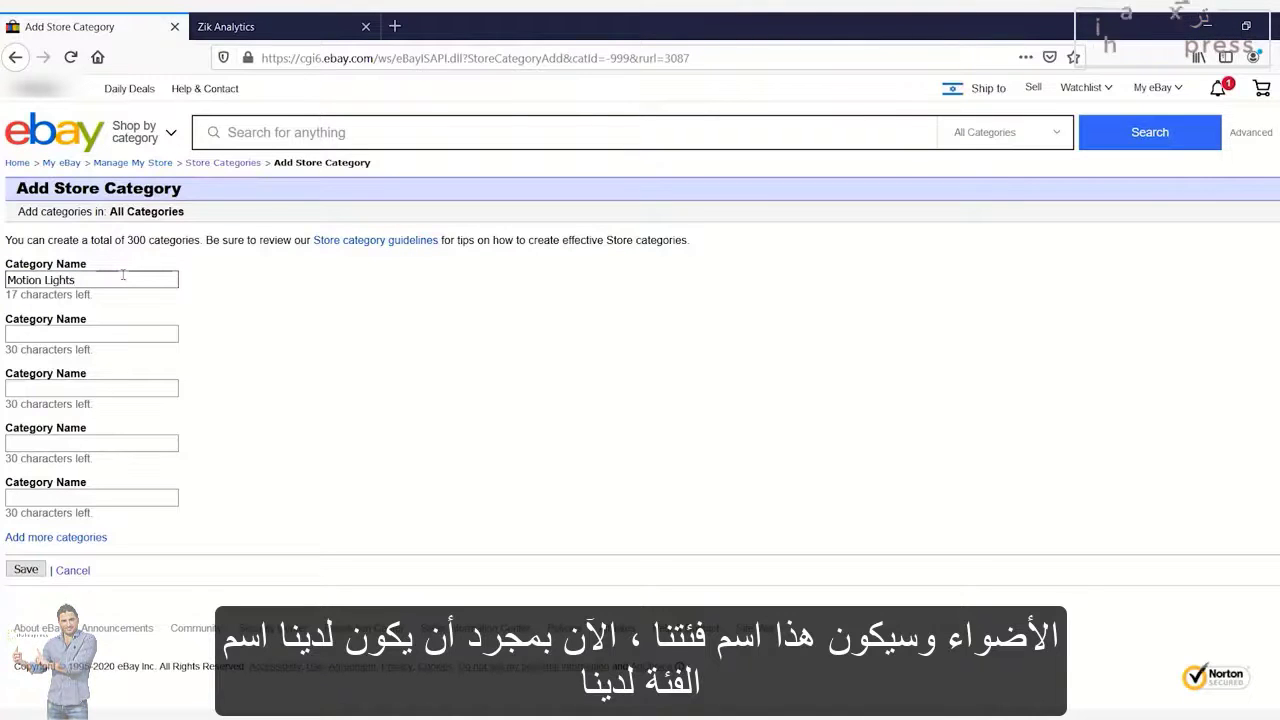
pyautogui.click(38, 576)
pyautogui.click(39, 570)
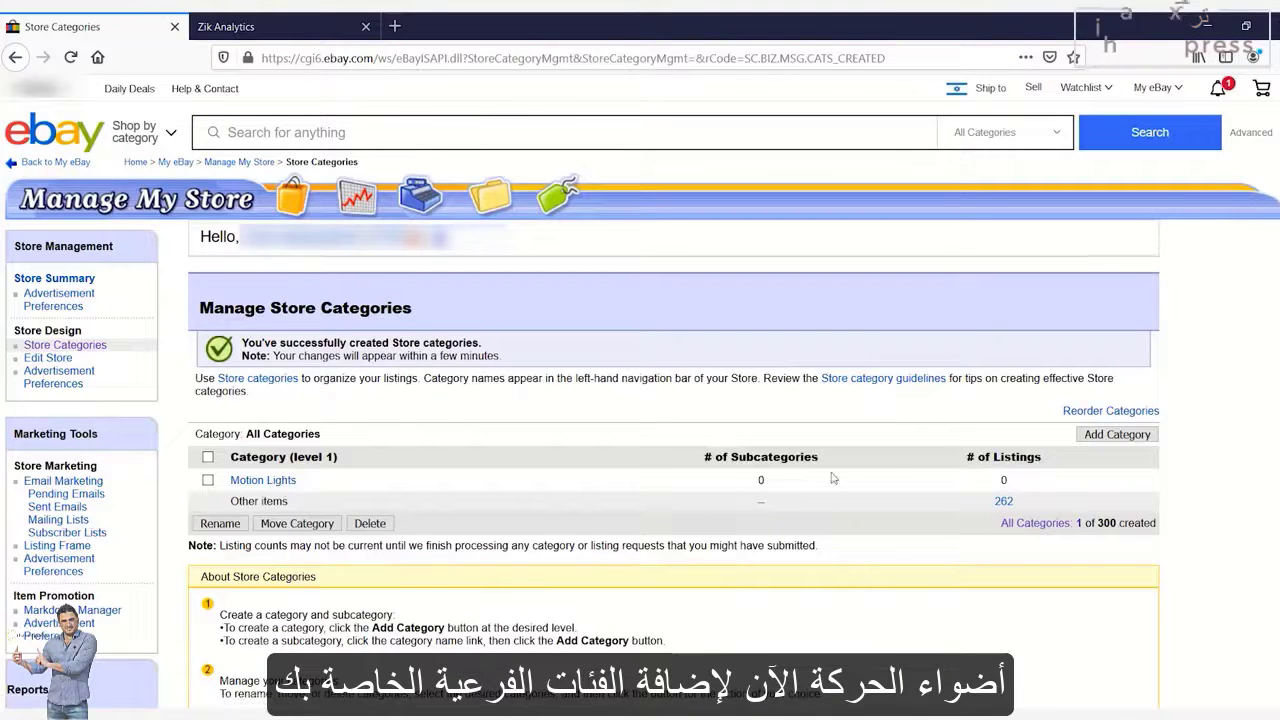
# - Start adding a subcategory under Motion Lights and compose "Outdoor Solar Powered Lights" from a long-tail keyword in Zik Analytics
pyautogui.click(279, 483)
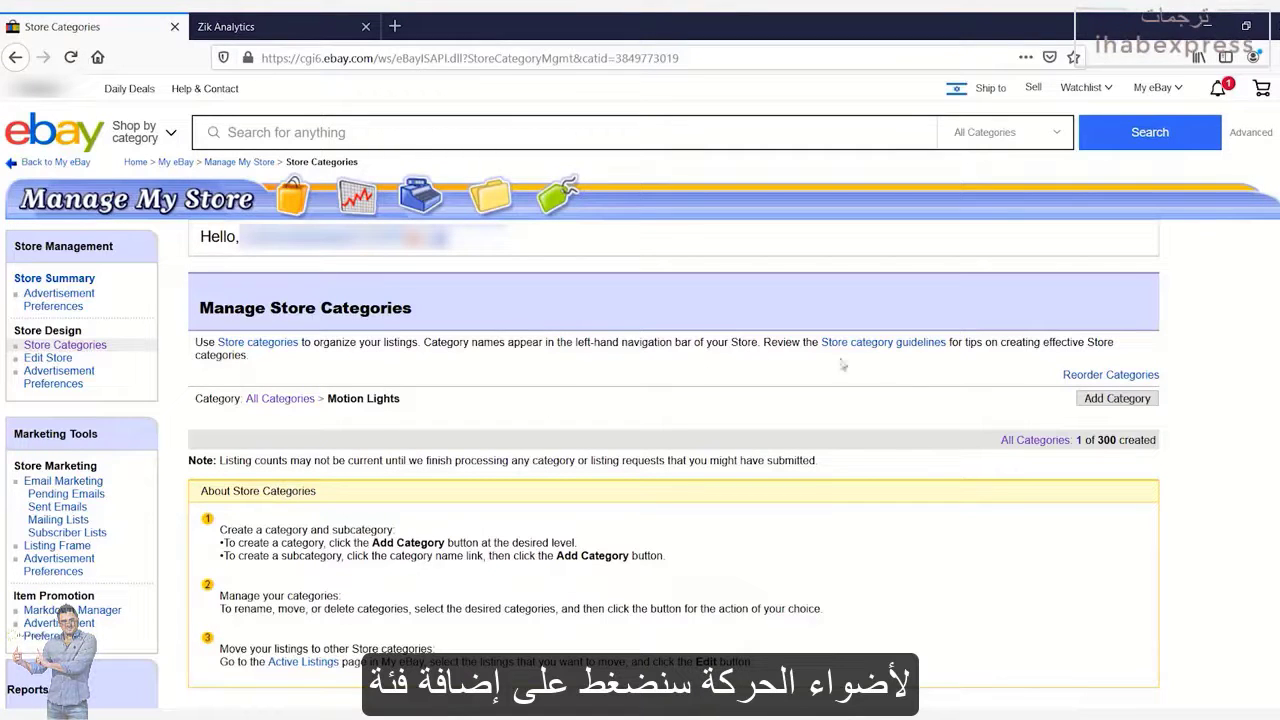
pyautogui.click(1108, 401)
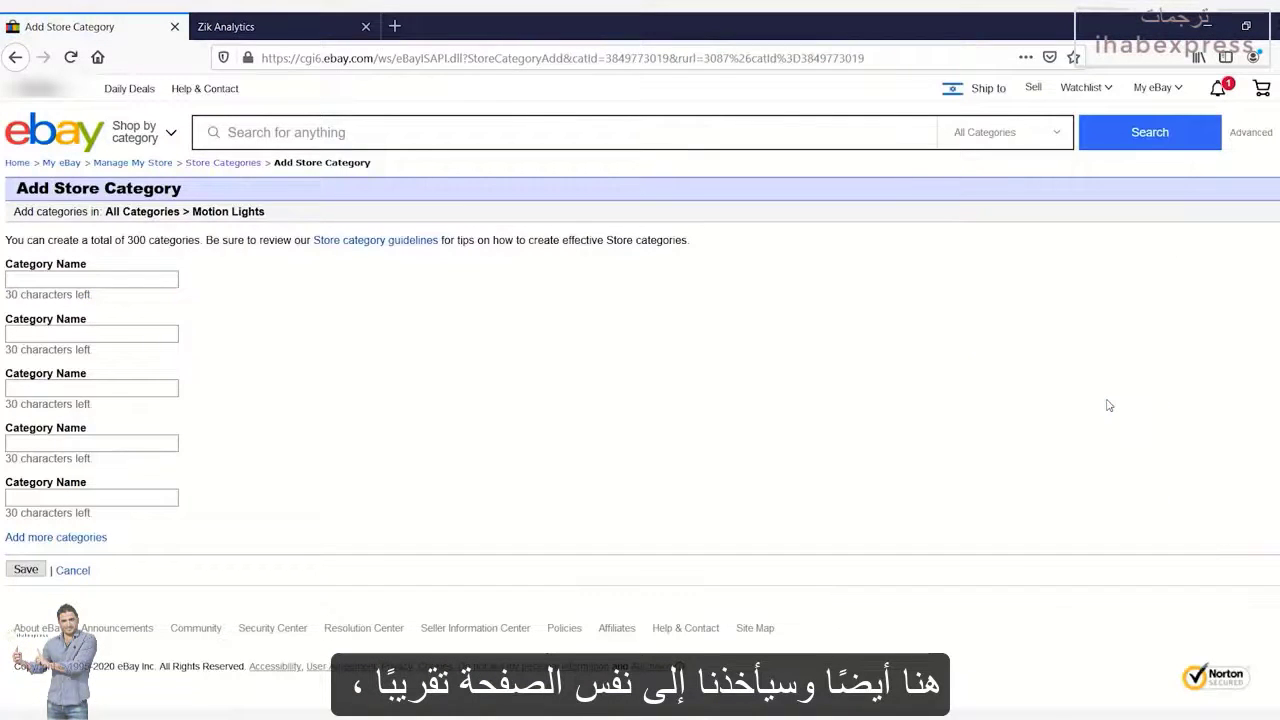
pyautogui.click(279, 34)
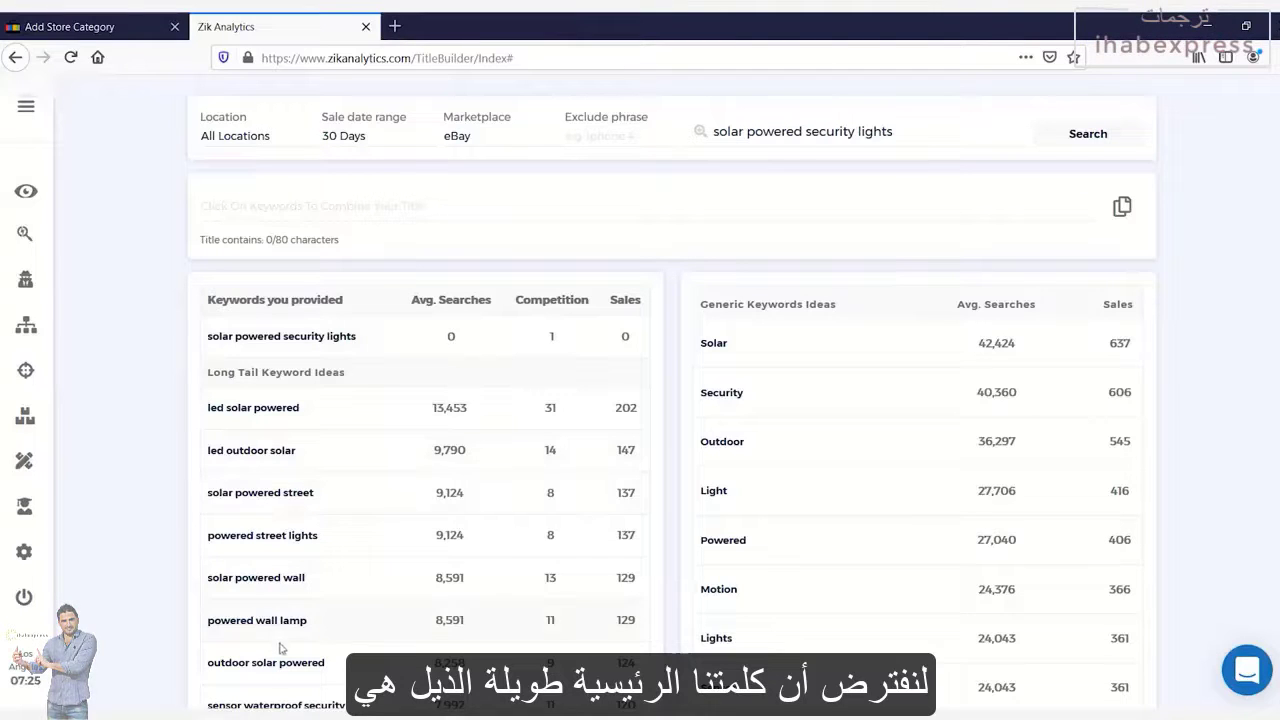
pyautogui.click(267, 674)
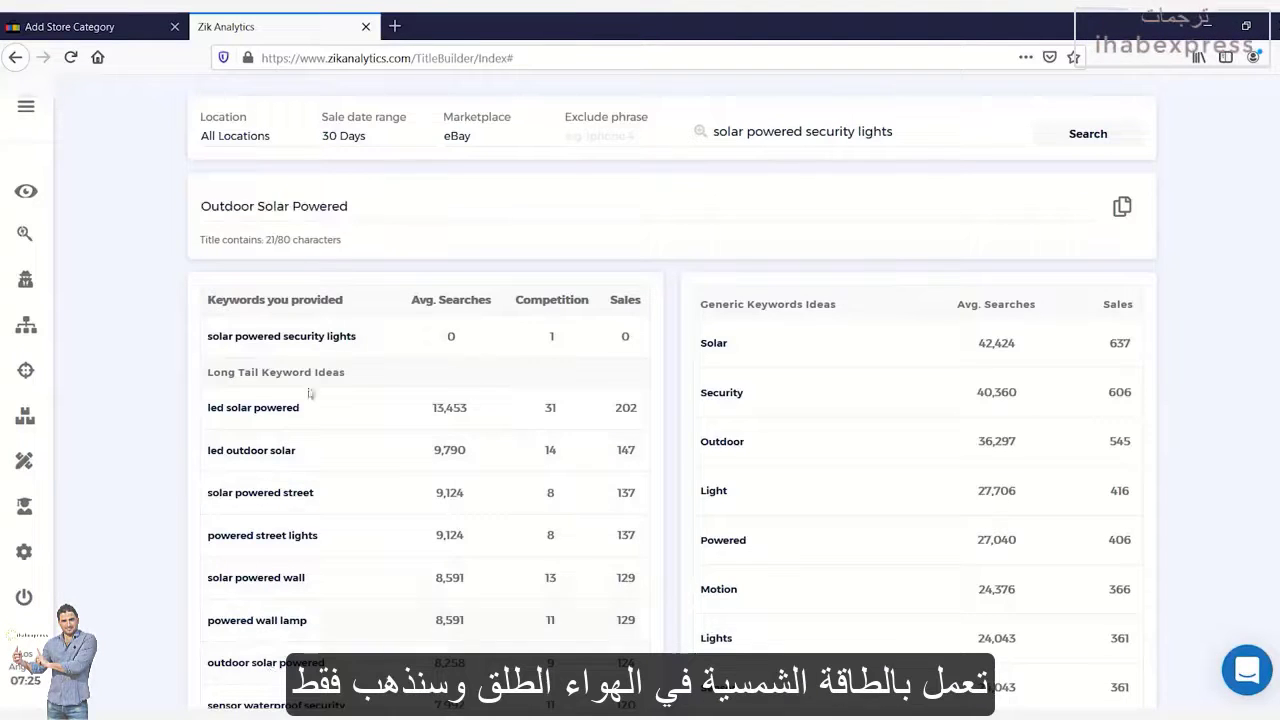
pyautogui.click(364, 206)
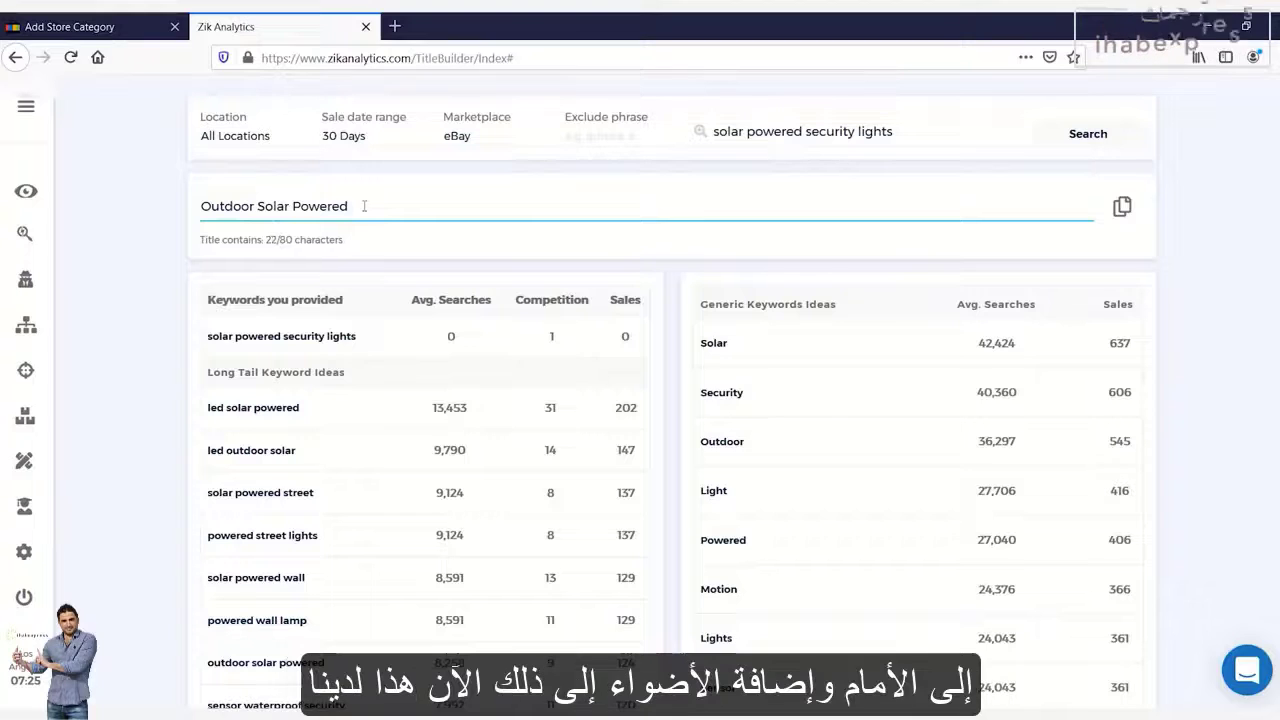
pyautogui.write('Lights')
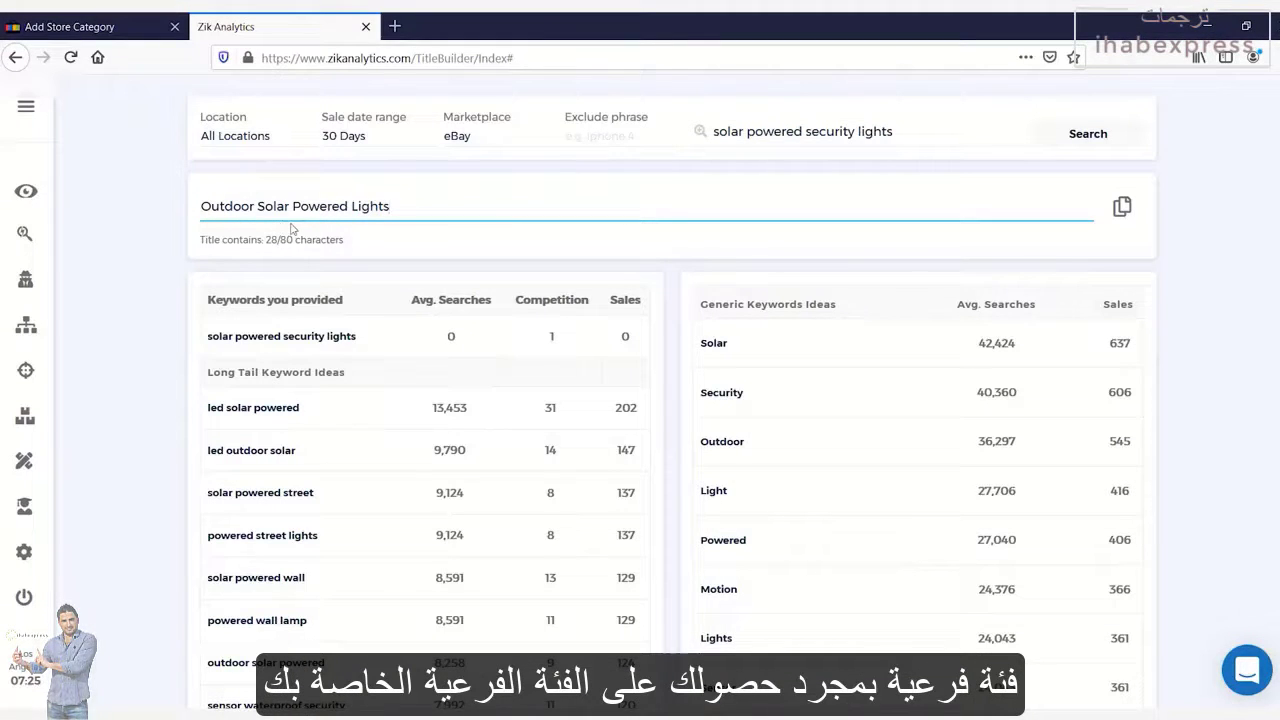
# - Copy the composed title into the eBay subcategory form, use the capitalized name "Outdoor Solar Powered Lights" and save it under Motion Lights
pyautogui.moveTo(416, 207); pyautogui.dragTo(196, 203)
pyautogui.rightClick(215, 204)
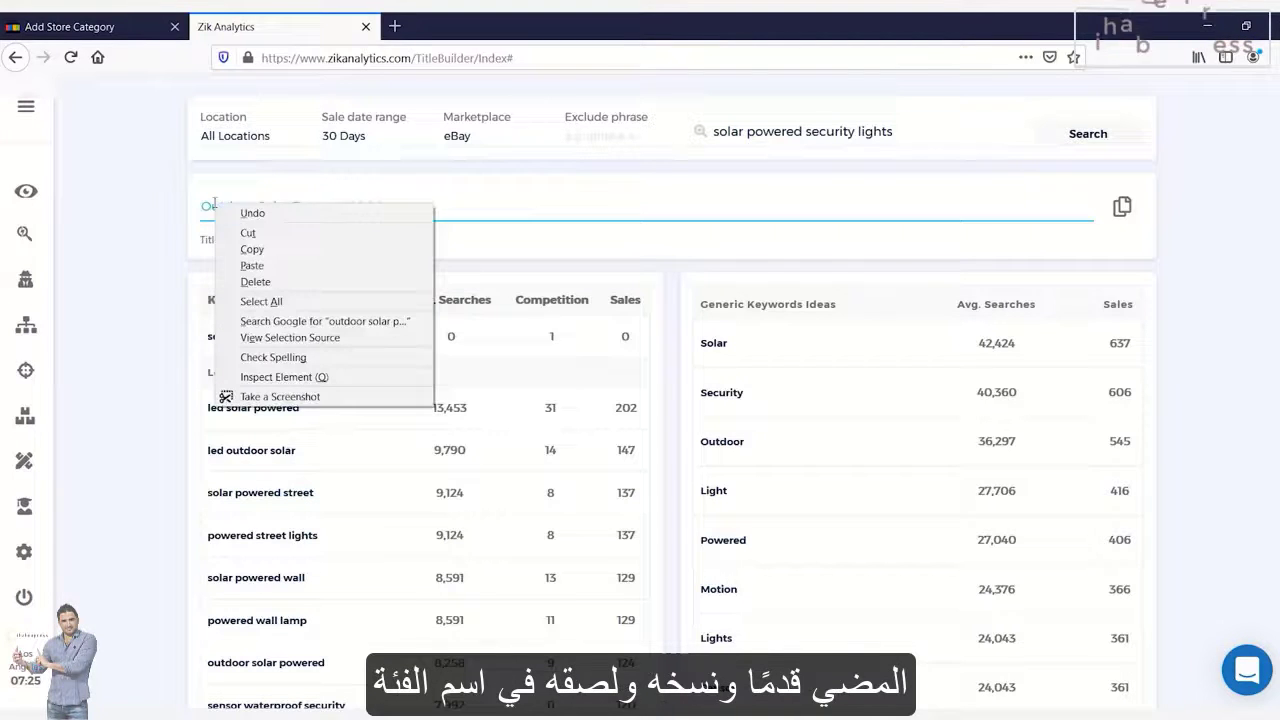
pyautogui.click(250, 248)
pyautogui.hotkey('ctrl', 'pageup')
pyautogui.click(89, 280)
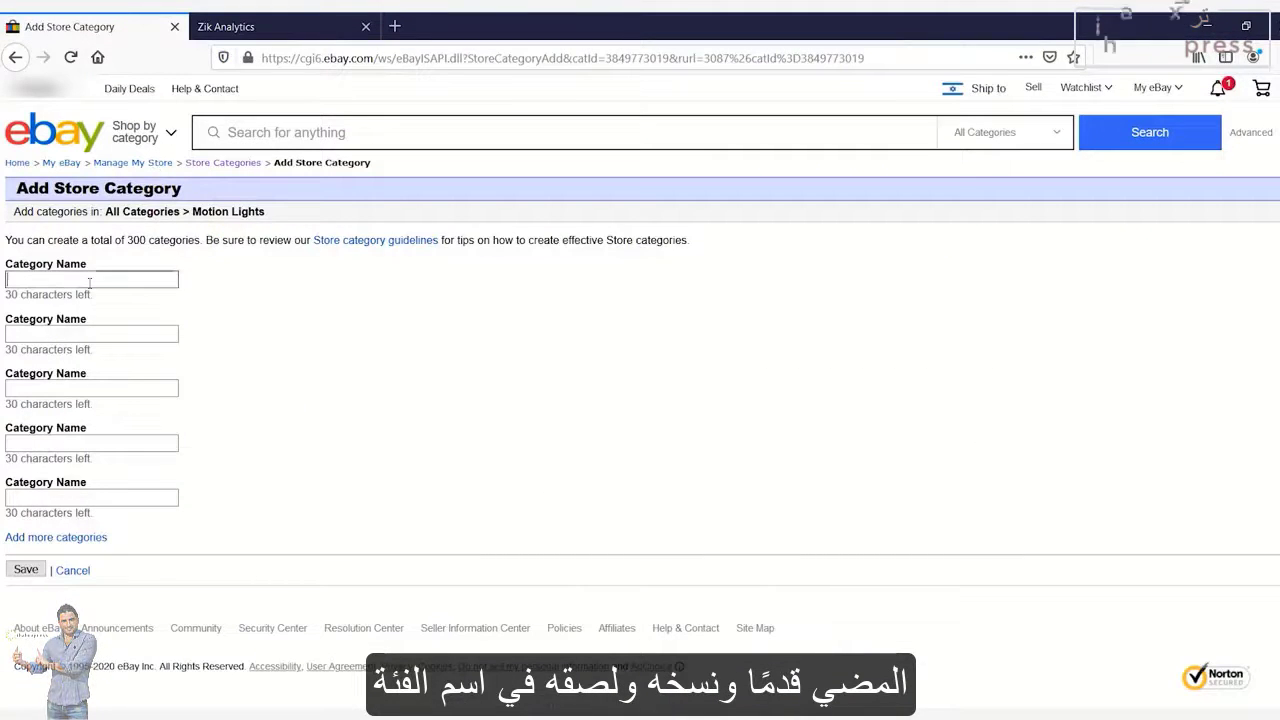
pyautogui.rightClick(89, 284)
pyautogui.click(112, 342)
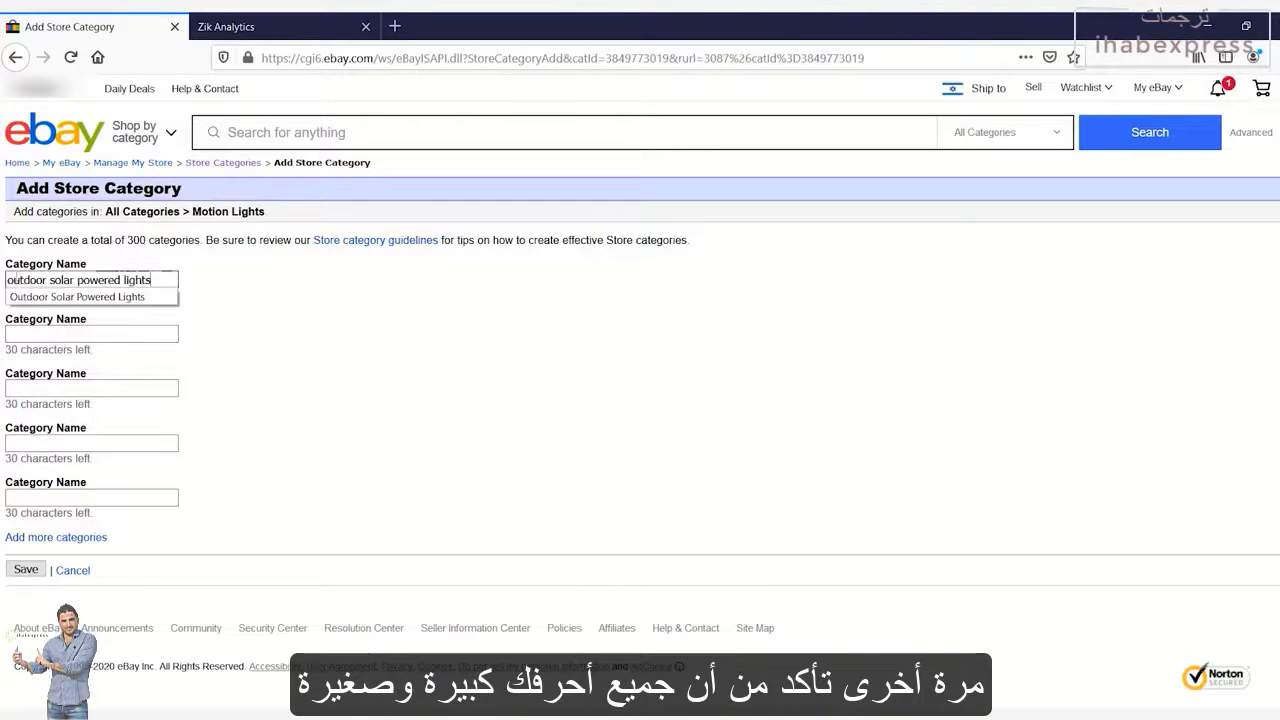
pyautogui.click(60, 297)
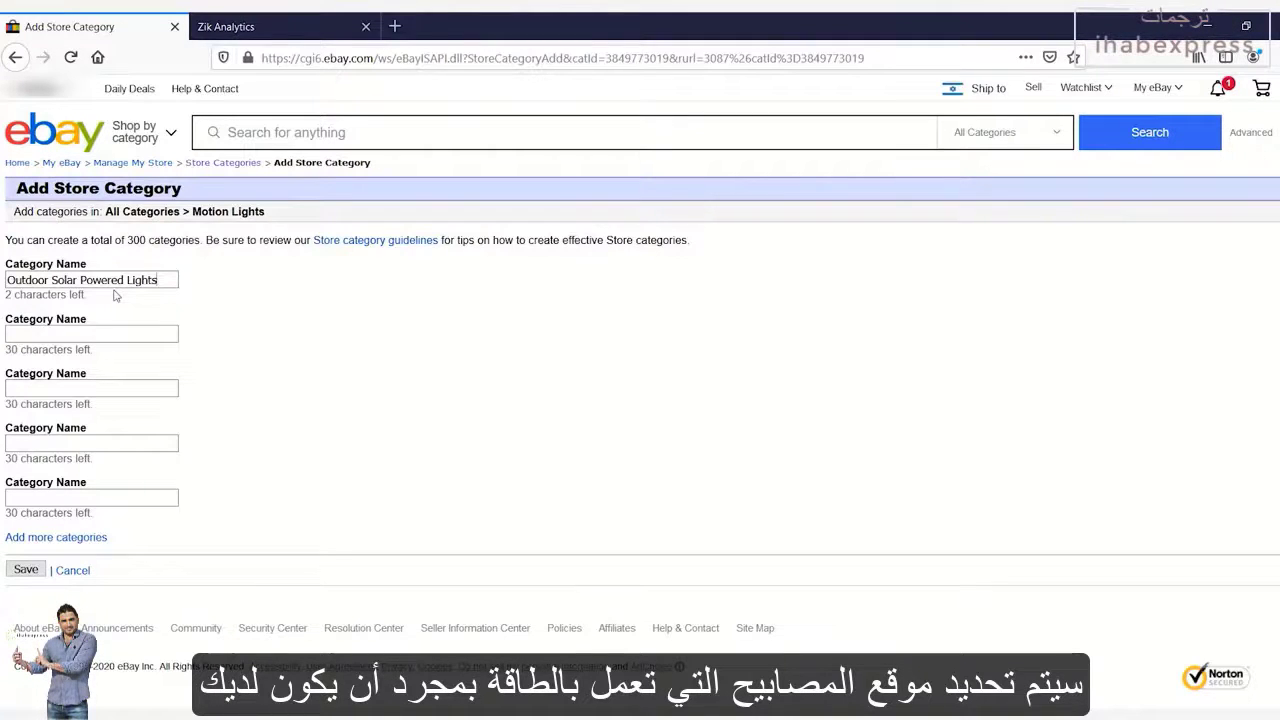
pyautogui.click(33, 578)
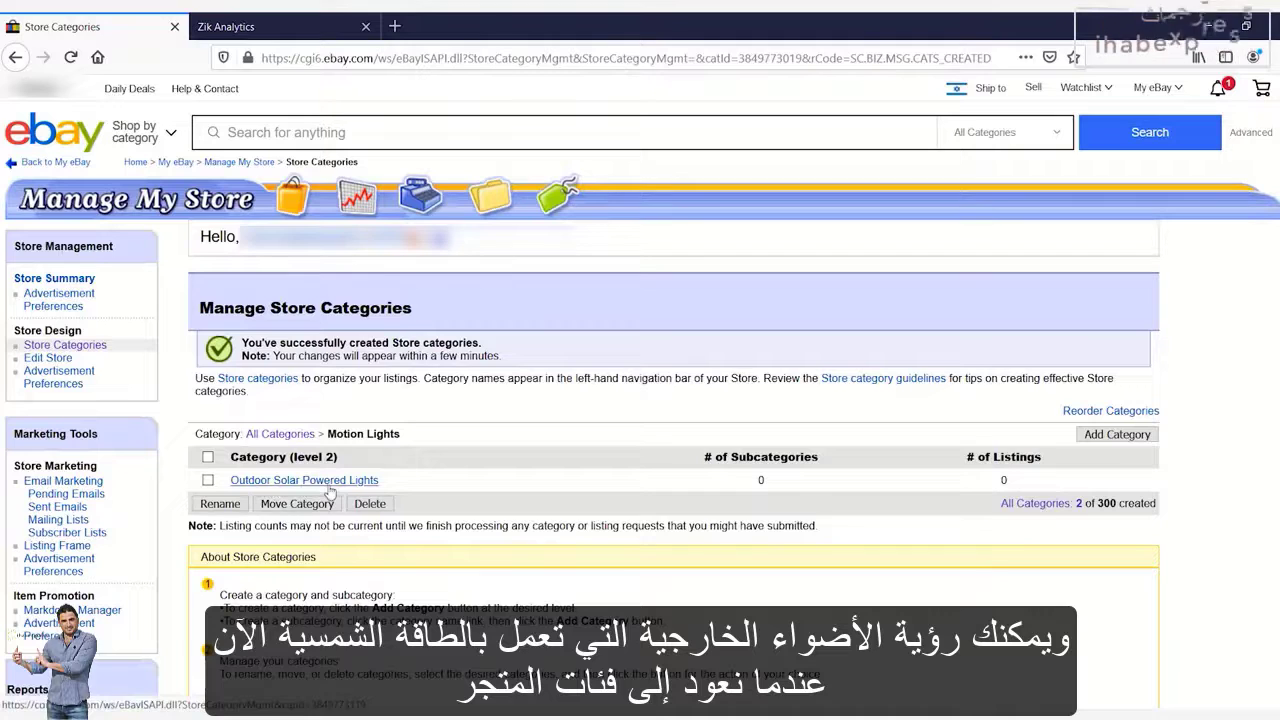
# - Review the top-level store category list for the Motion Lights subcategory, then switch back to the Zik Analytics keyword results
pyautogui.click(90, 347)
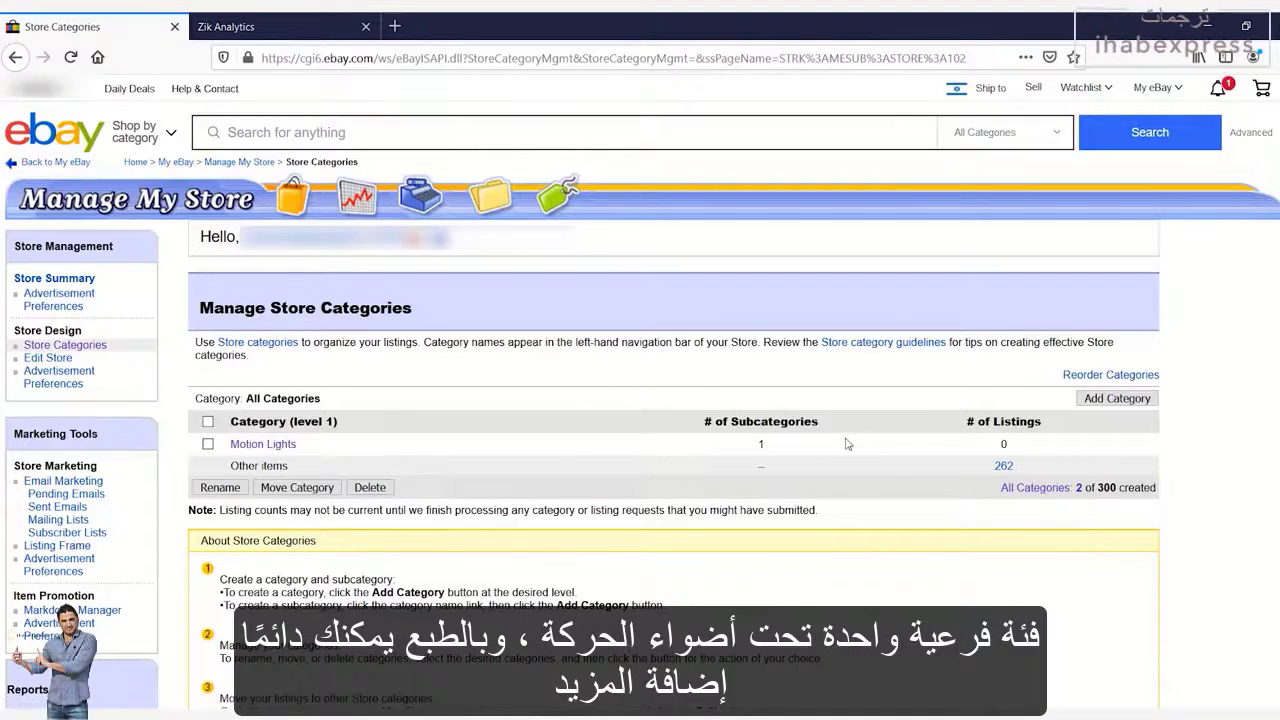
pyautogui.scroll(-2, 846, 444)
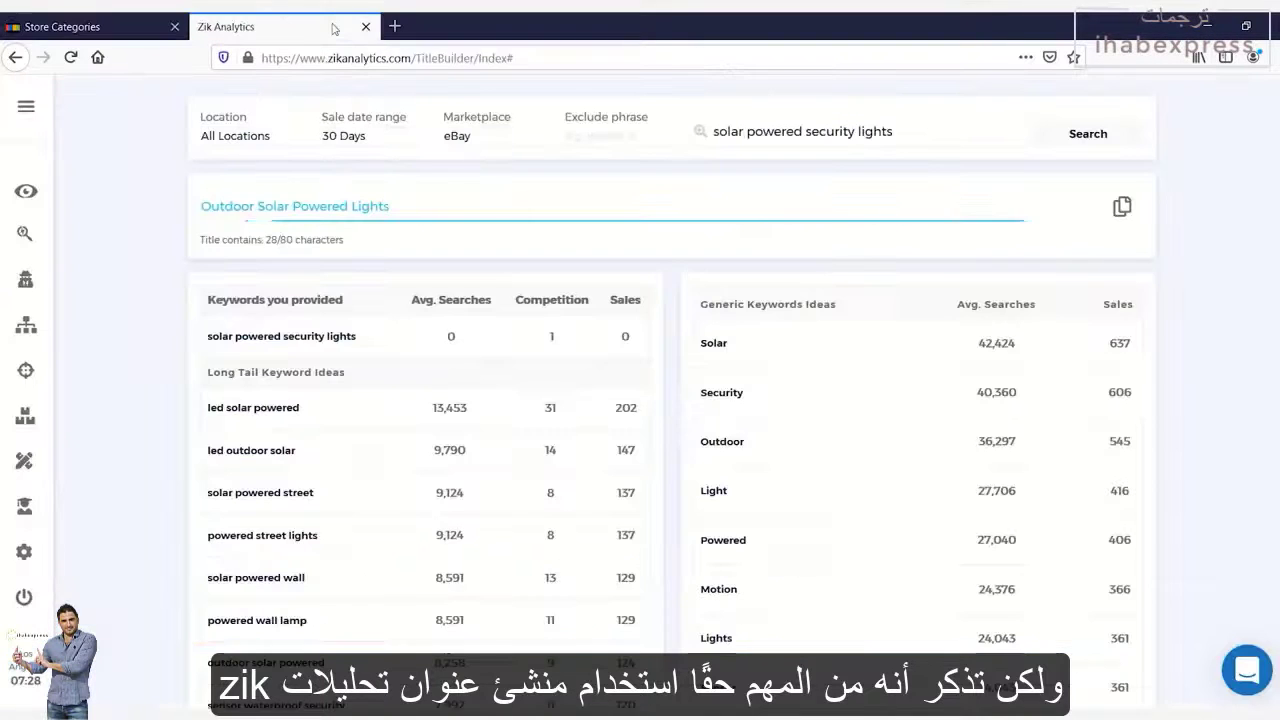
pyautogui.click(335, 26)
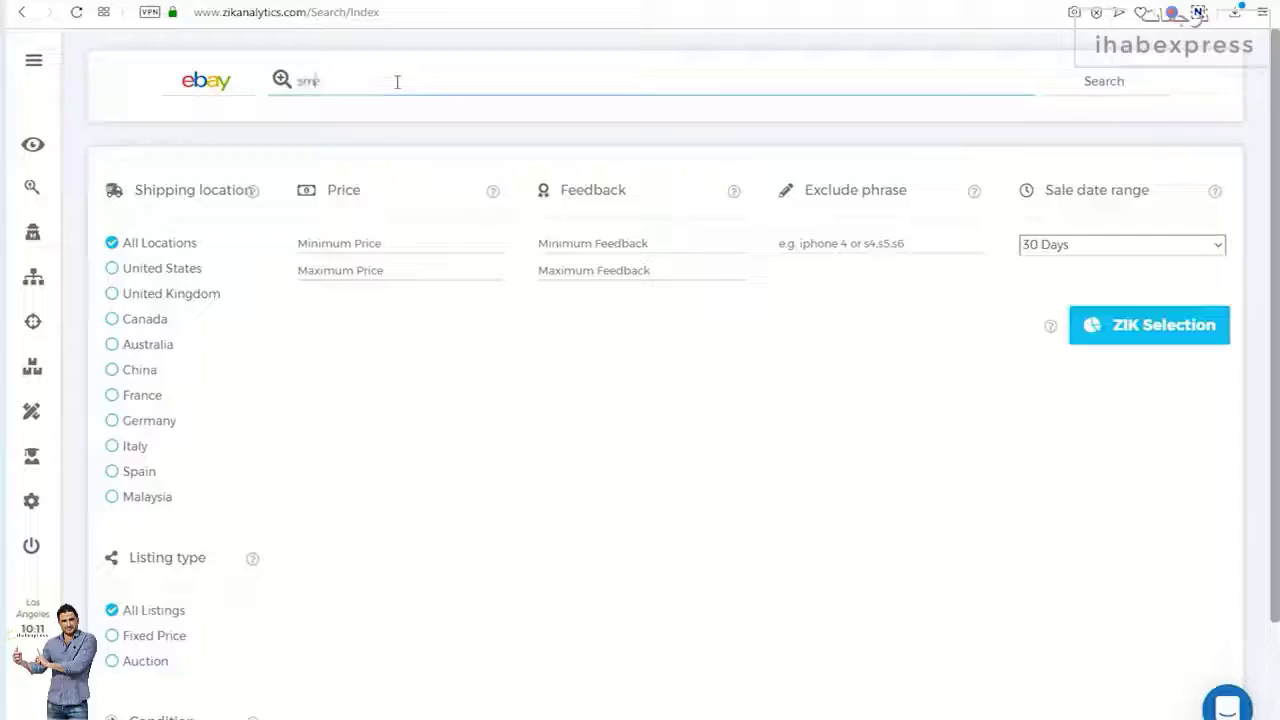
# - Search Zik Analytics product research for "smartphone" across all locations over 30 days and examine the sales results
pyautogui.write('rtphone')
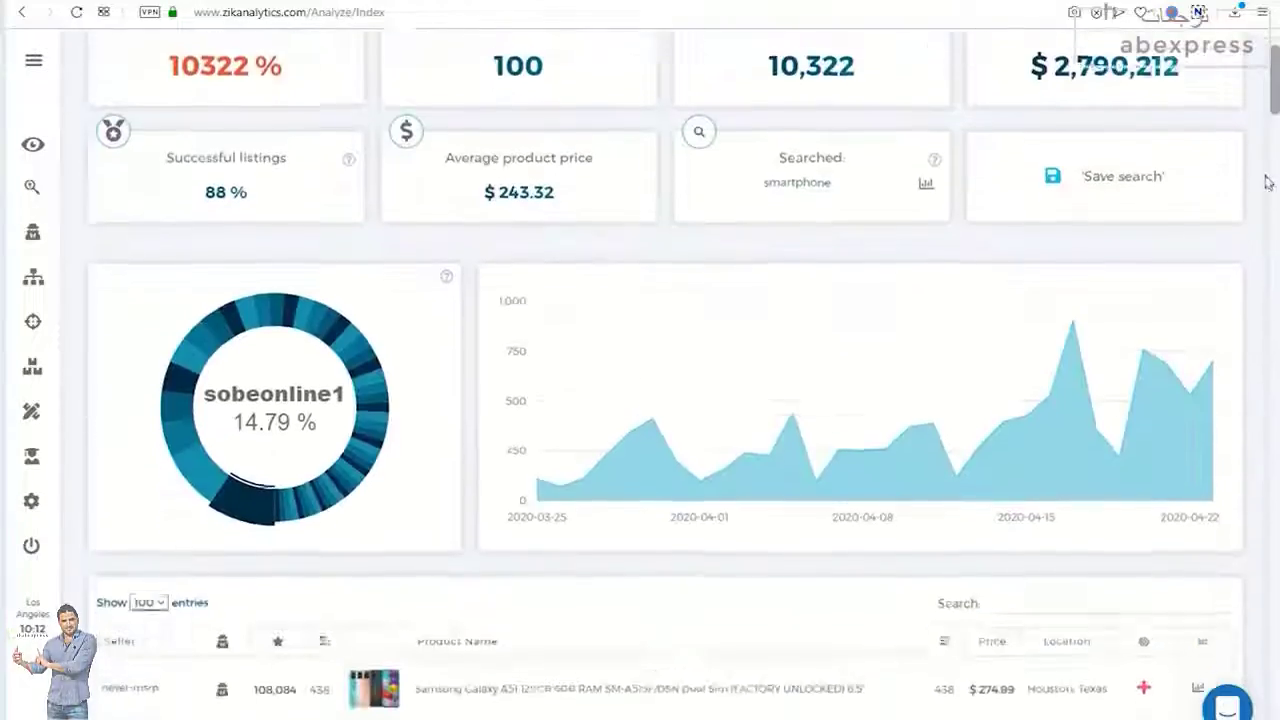
pyautogui.scroll(-1, 1217, 307)
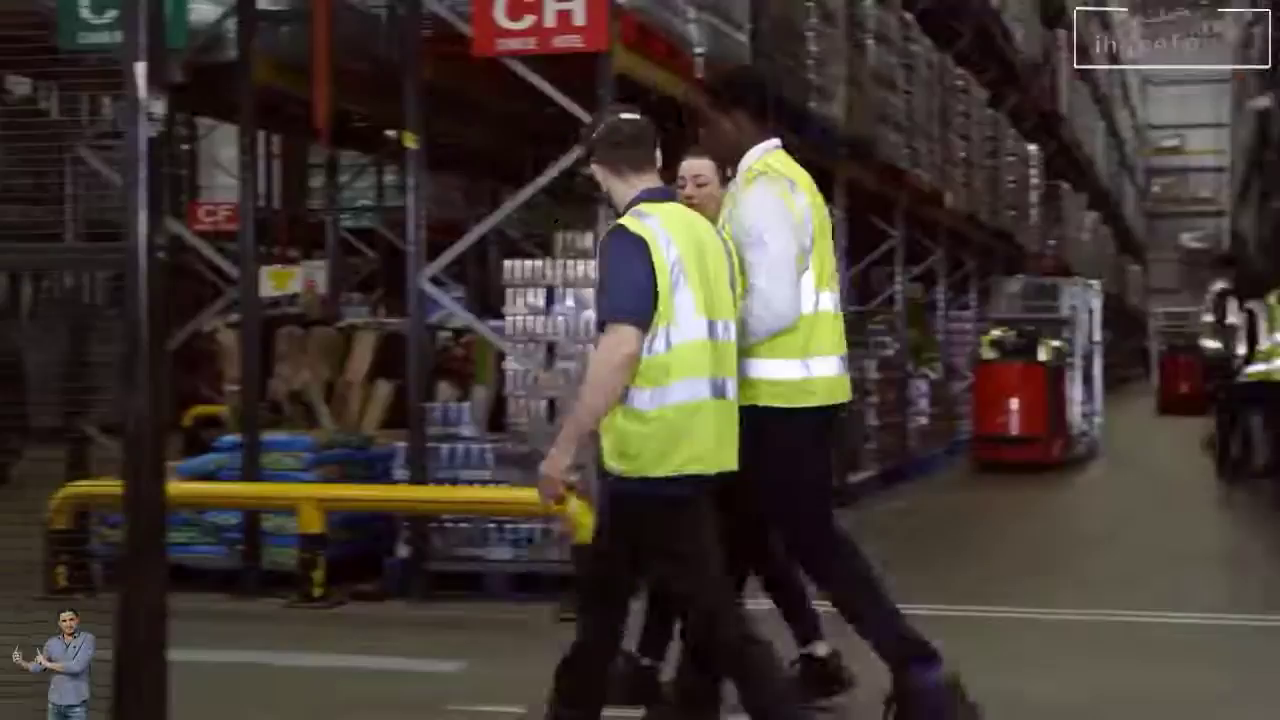